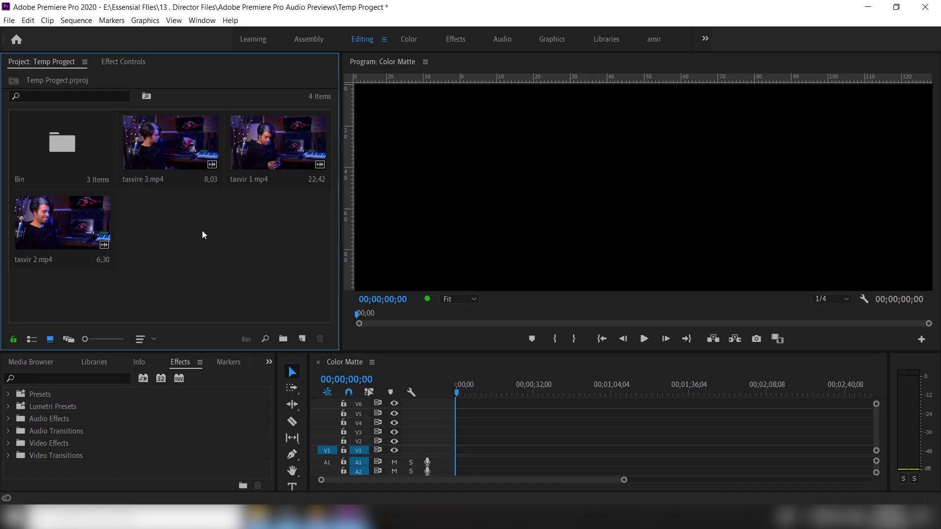
- Place tasvir 1.mp4 at the start of video track V1 and scrub through its opening seconds
{"action": "left_click_drag", "start_coordinate": [264, 149], "coordinate": [451, 448]}
{"action": "key", "text": "="}
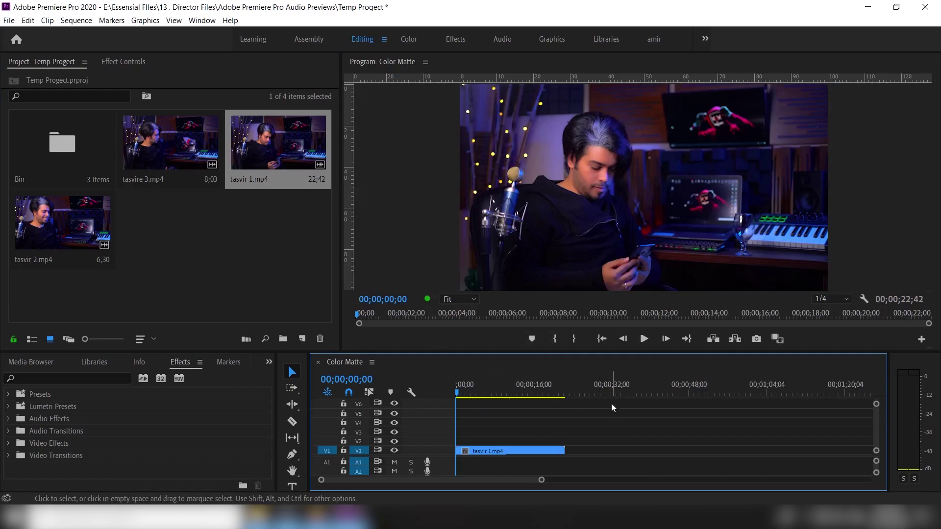
{"action": "key", "text": "="}
{"action": "left_click_drag", "start_coordinate": [477, 401], "coordinate": [514, 398]}
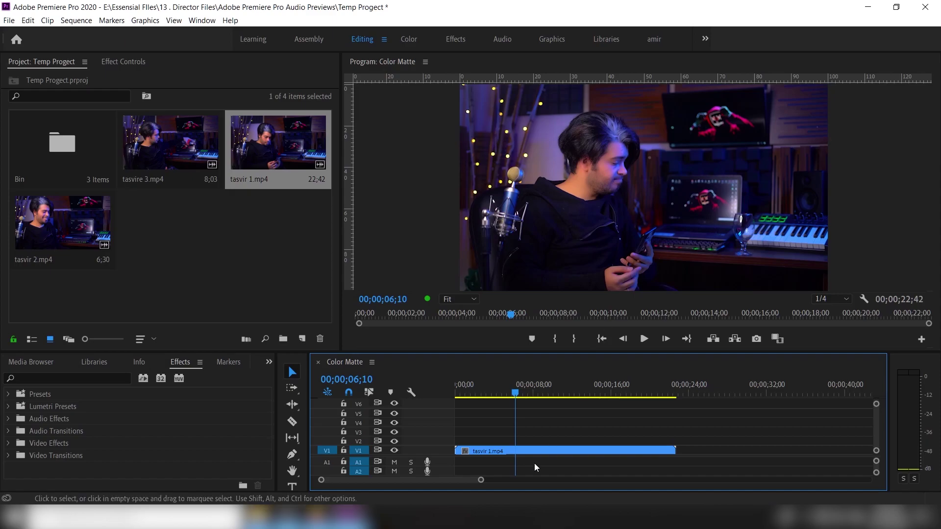
{"action": "left_click_drag", "start_coordinate": [514, 393], "coordinate": [498, 387]}
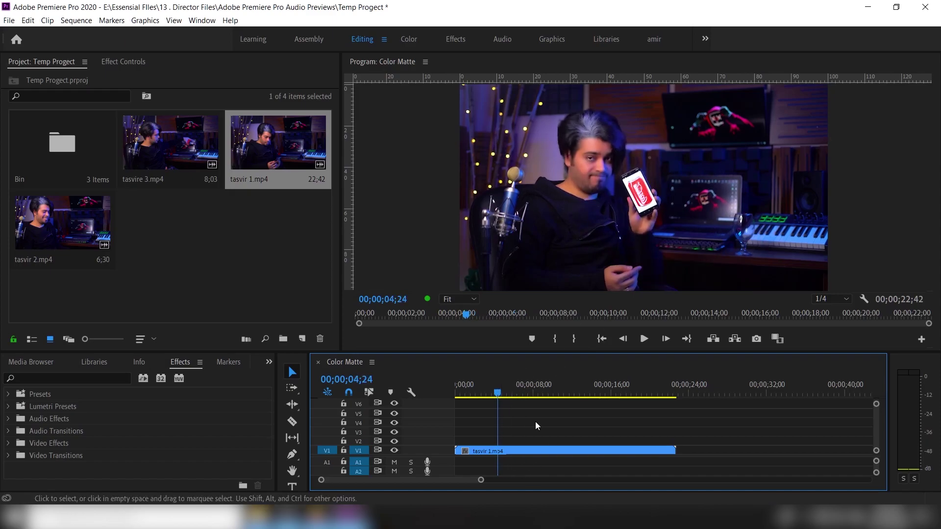
- Set the program monitor's playback resolution to Full and preview the rest of tasvir 1.mp4
{"action": "left_click", "coordinate": [828, 299]}
{"action": "left_click", "coordinate": [825, 310]}
{"action": "left_click_drag", "start_coordinate": [496, 384], "coordinate": [599, 409]}
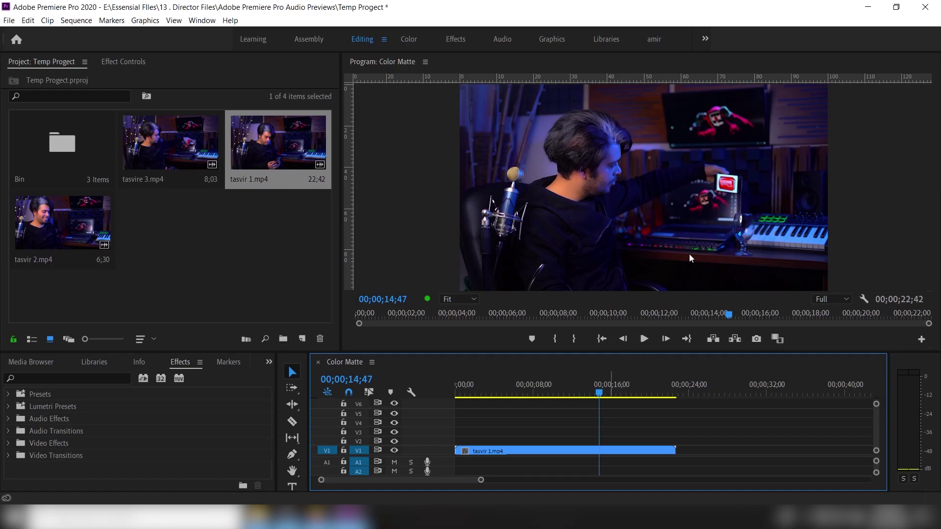
{"action": "left_click_drag", "start_coordinate": [601, 389], "coordinate": [647, 397]}
- Place tasvir 2.mp4 after tasvir 1.mp4 on track V1, leaving a small gap, and preview it
{"action": "left_click", "coordinate": [292, 255]}
{"action": "left_click_drag", "start_coordinate": [37, 235], "coordinate": [688, 451]}
{"action": "left_click_drag", "start_coordinate": [686, 383], "coordinate": [726, 387]}
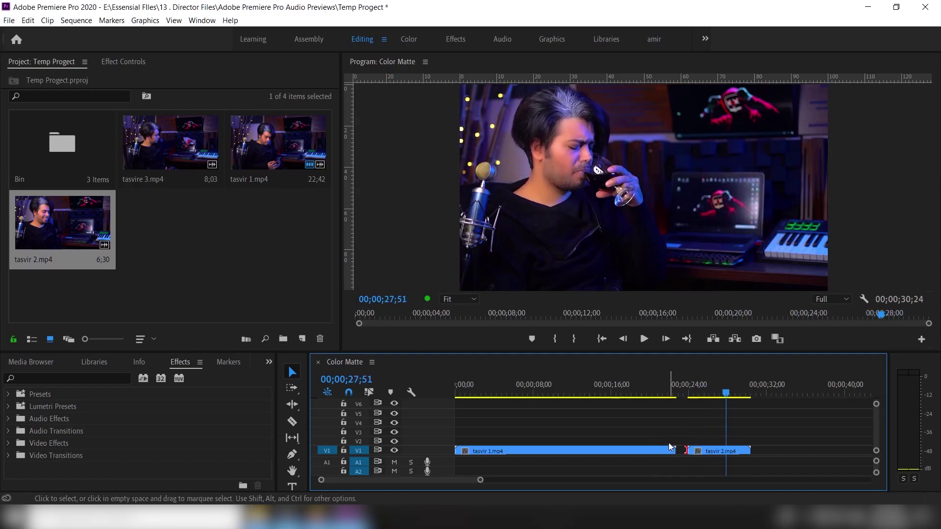
- Place tasvire 3.mp4 after tasvir 2.mp4 on track V1 and preview the pouring shot
{"action": "left_click", "coordinate": [298, 225]}
{"action": "left_click_drag", "start_coordinate": [175, 150], "coordinate": [763, 455]}
{"action": "left_click_drag", "start_coordinate": [760, 392], "coordinate": [767, 392]}
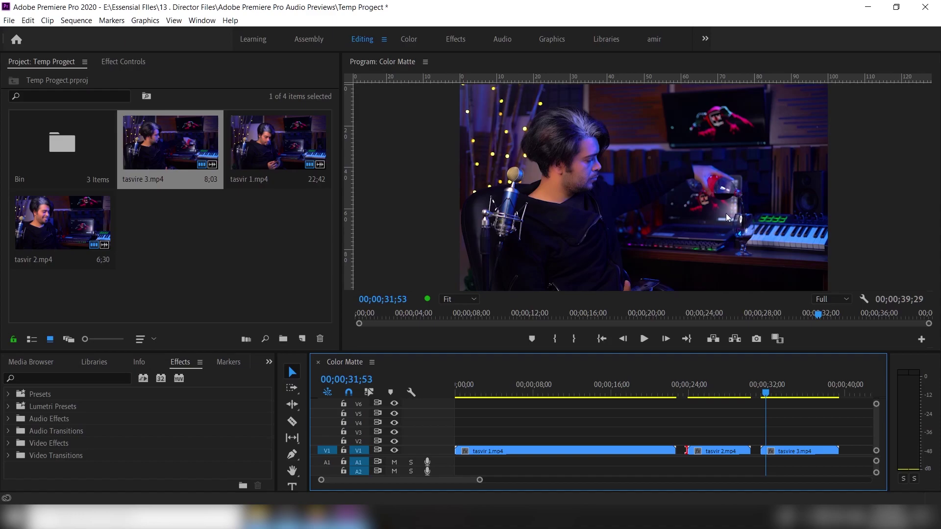
{"action": "left_click_drag", "start_coordinate": [762, 389], "coordinate": [820, 398]}
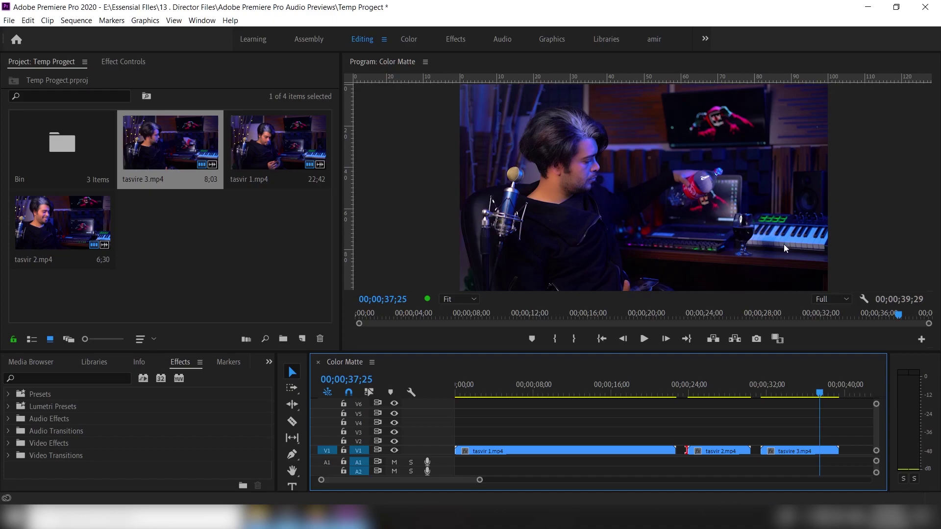
{"action": "left_click", "coordinate": [799, 462]}
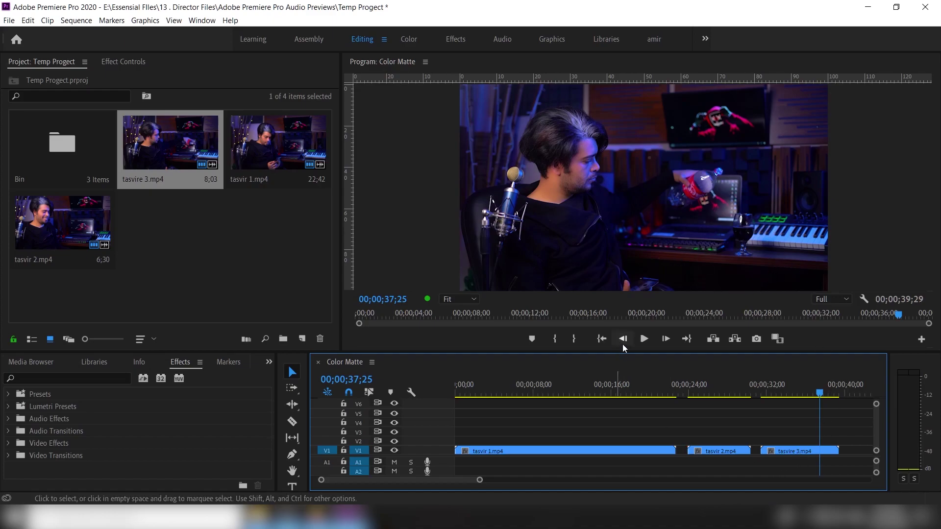
- Move tasvire 3.mp4 to track V2 above tasvir 1.mp4 so it starts at 00;00;15;09, where the phone is tilted over the glass
{"action": "left_click_drag", "start_coordinate": [538, 398], "coordinate": [607, 420]}
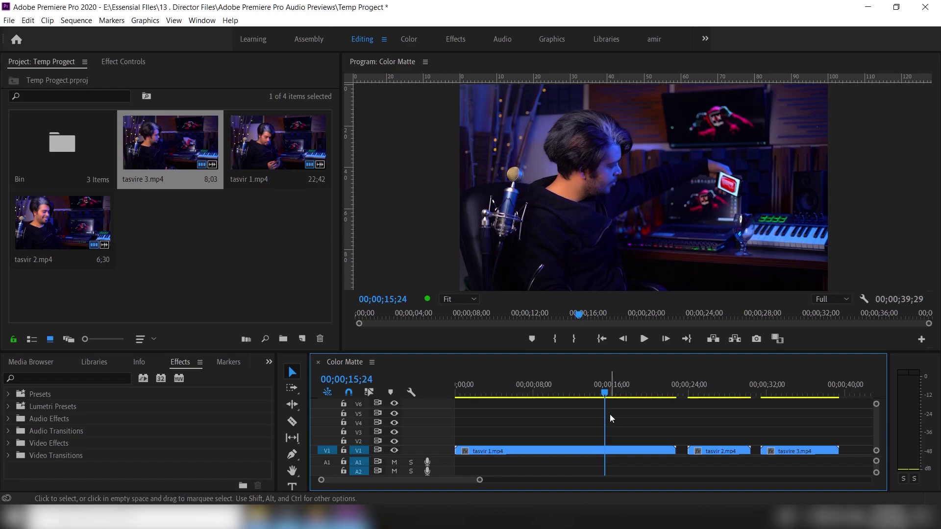
{"action": "left_click", "coordinate": [615, 391]}
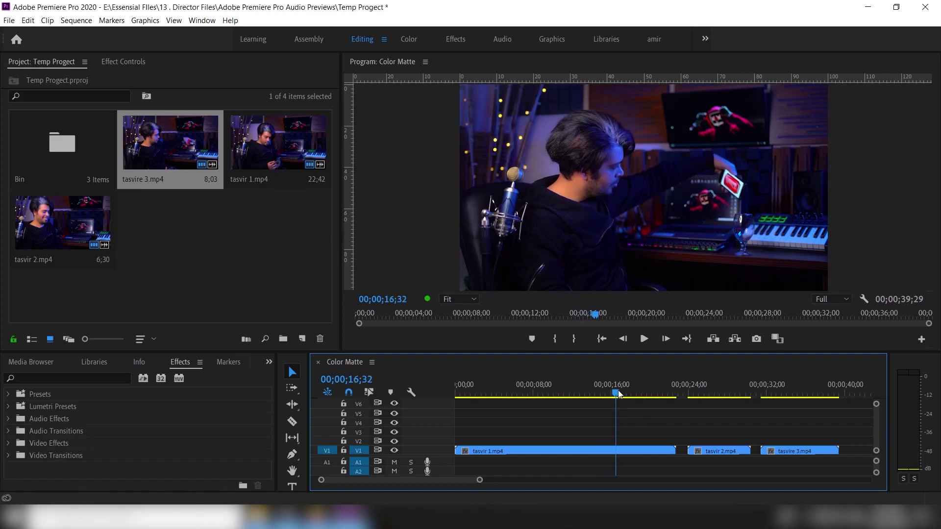
{"action": "mouse_move", "coordinate": [616, 390]}
{"action": "left_mouse_down"}
{"action": "mouse_move", "coordinate": [590, 393]}
{"action": "mouse_move", "coordinate": [603, 393]}
{"action": "left_mouse_up"}
{"action": "left_click_drag", "start_coordinate": [793, 451], "coordinate": [635, 442]}
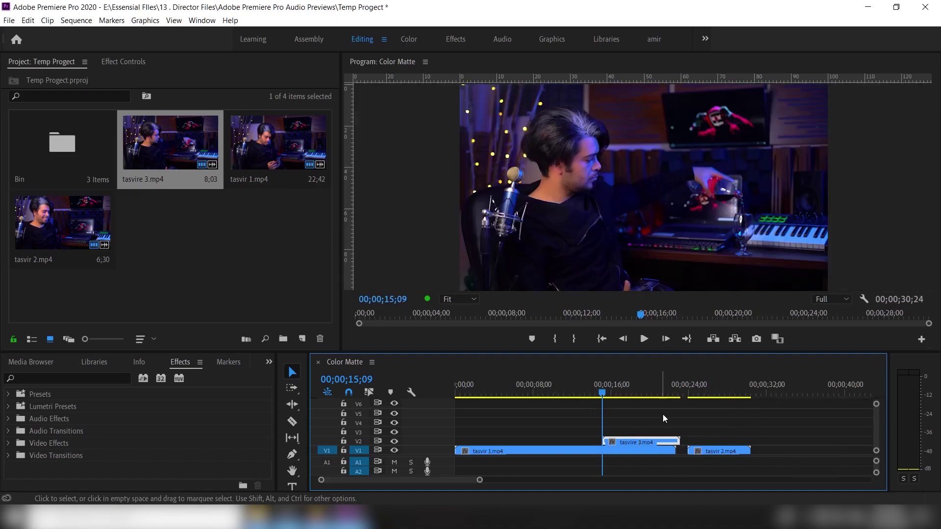
{"action": "key", "text": "equal"}
{"action": "key", "text": "equal"}
{"action": "key", "text": "equal"}
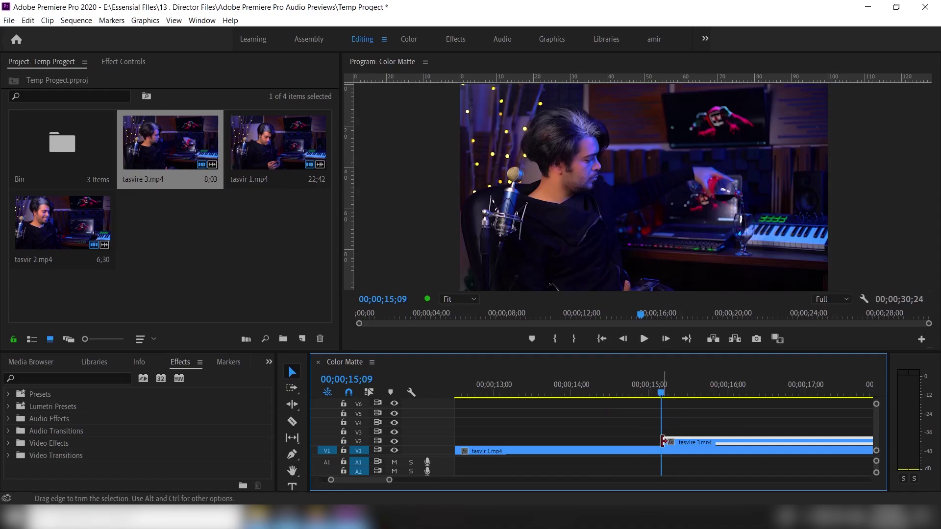
{"action": "mouse_move", "coordinate": [662, 390]}
{"action": "left_mouse_down"}
{"action": "mouse_move", "coordinate": [714, 388]}
{"action": "mouse_move", "coordinate": [642, 392]}
{"action": "mouse_move", "coordinate": [662, 392]}
{"action": "left_mouse_up"}
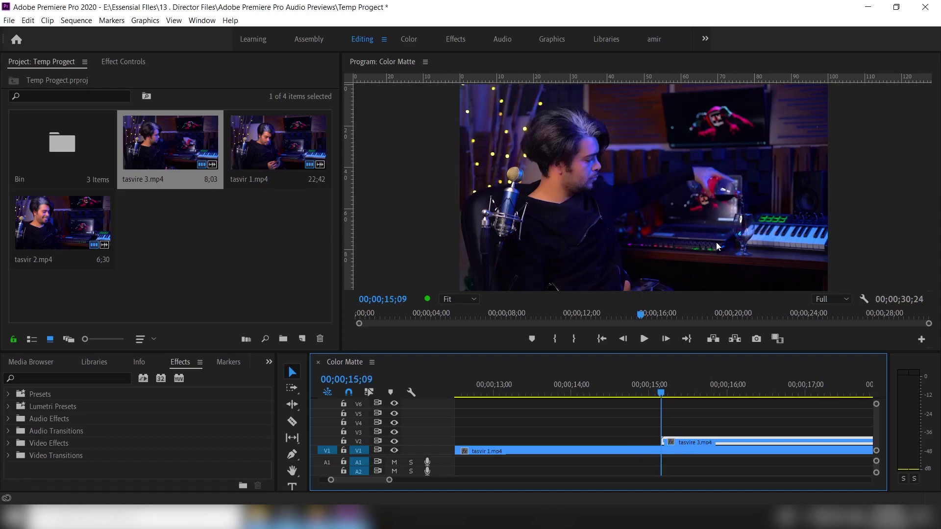
- Draw a freeform opacity mask around the glass on tasvire 3.mp4 and set its Mask Feather to 18
{"action": "left_click", "coordinate": [119, 63]}
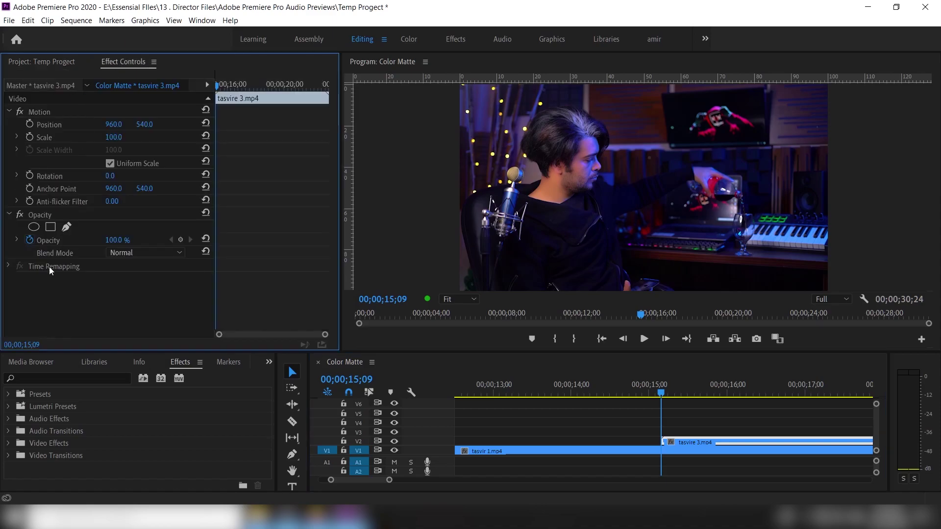
{"action": "left_click", "coordinate": [67, 226]}
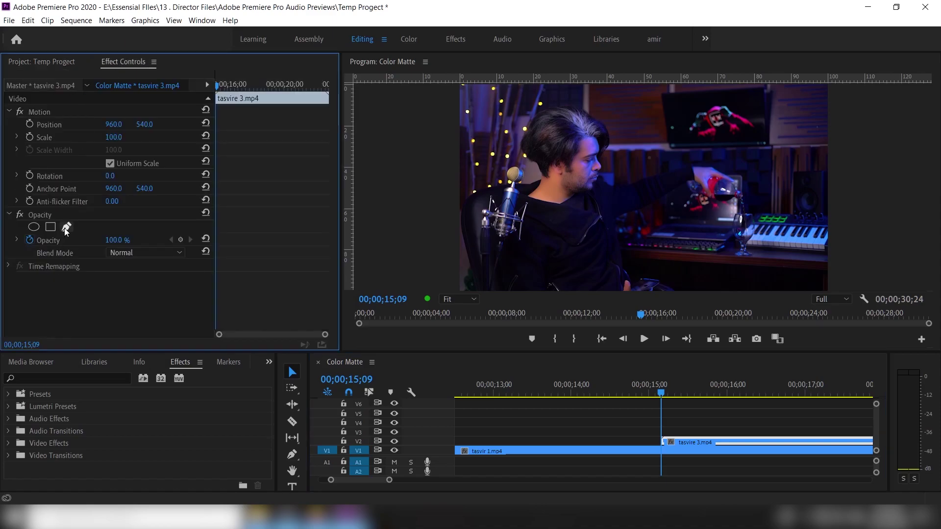
{"action": "left_click", "coordinate": [746, 195]}
{"action": "left_click", "coordinate": [731, 202]}
{"action": "left_click", "coordinate": [728, 256]}
{"action": "left_click", "coordinate": [747, 271]}
{"action": "left_click", "coordinate": [768, 265]}
{"action": "left_click", "coordinate": [770, 223]}
{"action": "left_click", "coordinate": [746, 194]}
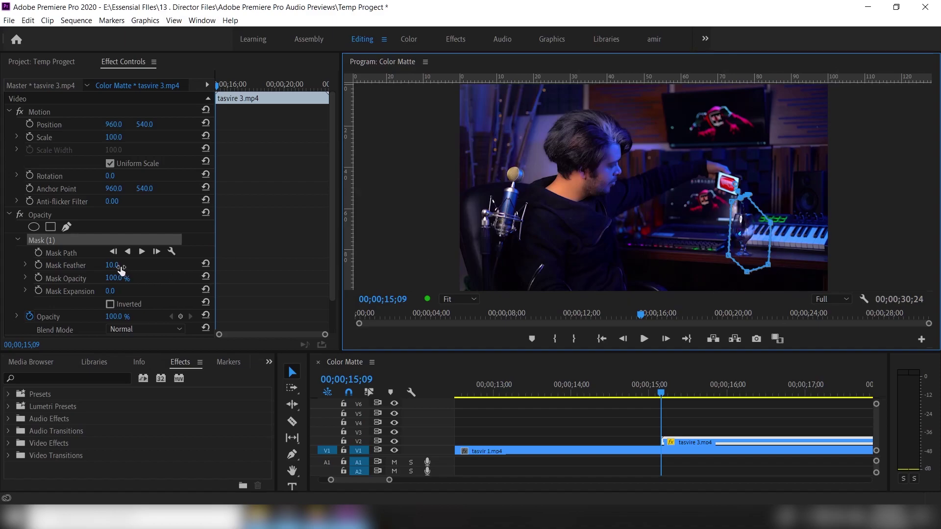
{"action": "left_click_drag", "start_coordinate": [112, 269], "coordinate": [121, 270]}
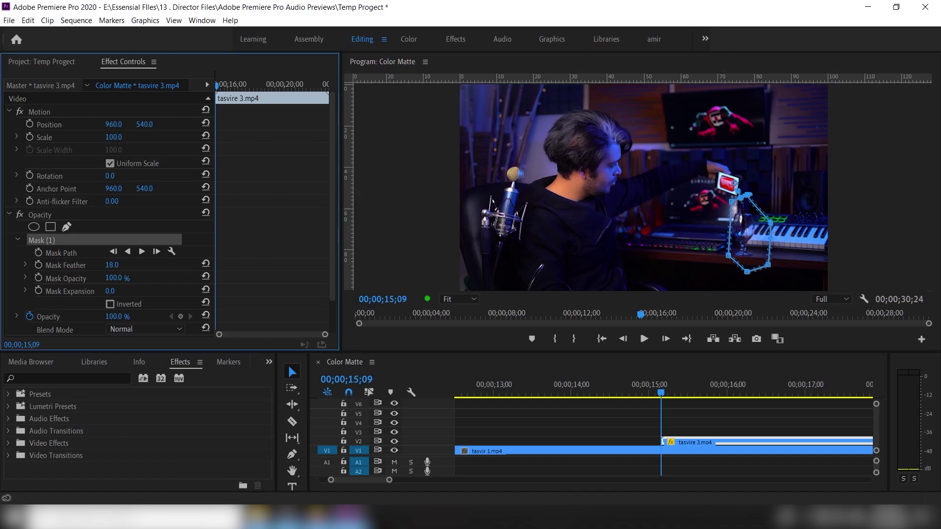
{"action": "left_click", "coordinate": [591, 435]}
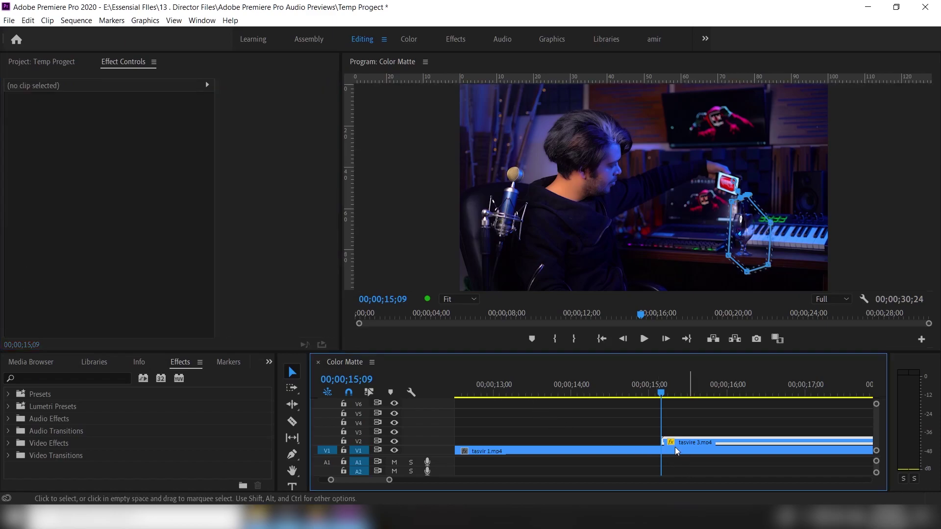
- Play back the masked pouring composite in the maximized program monitor
{"action": "left_click", "coordinate": [640, 392]}
{"action": "key", "text": "grave"}
{"action": "key", "text": "space"}
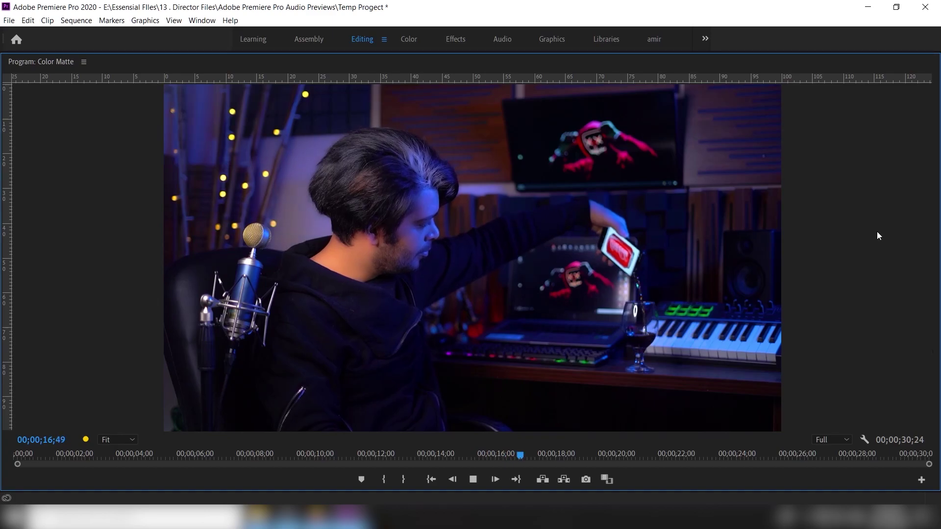
{"action": "key", "text": "space"}
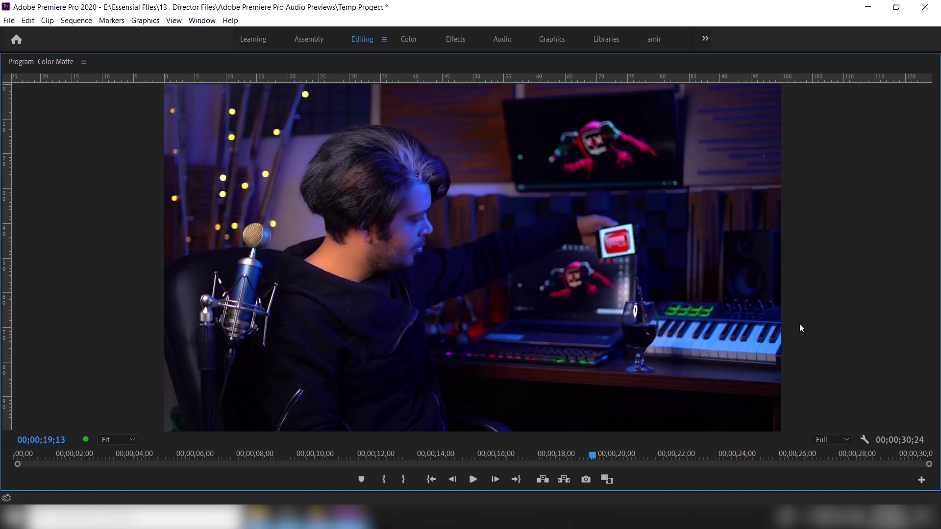
{"action": "key", "text": "grave"}
{"action": "key", "text": "space"}
- Trim the end of tasvire 3.mp4 to the end of tasvir 1.mp4 and move tasvir 2.mp4 directly against tasvir 1.mp4
{"action": "left_click", "coordinate": [627, 468]}
{"action": "key", "text": "minus"}
{"action": "key", "text": "minus"}
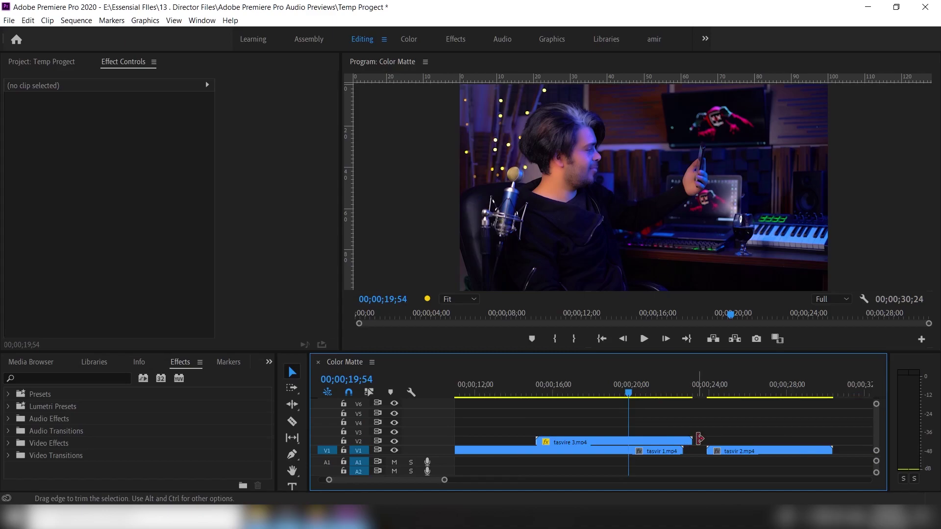
{"action": "left_click_drag", "start_coordinate": [641, 397], "coordinate": [668, 399]}
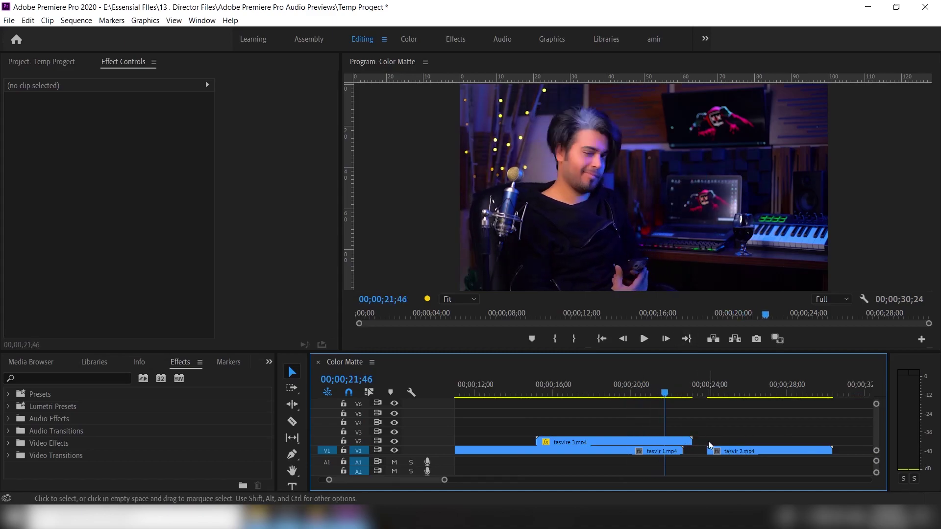
{"action": "left_click_drag", "start_coordinate": [693, 438], "coordinate": [683, 438]}
{"action": "left_click_drag", "start_coordinate": [735, 451], "coordinate": [712, 451]}
{"action": "left_click_drag", "start_coordinate": [666, 393], "coordinate": [800, 395]}
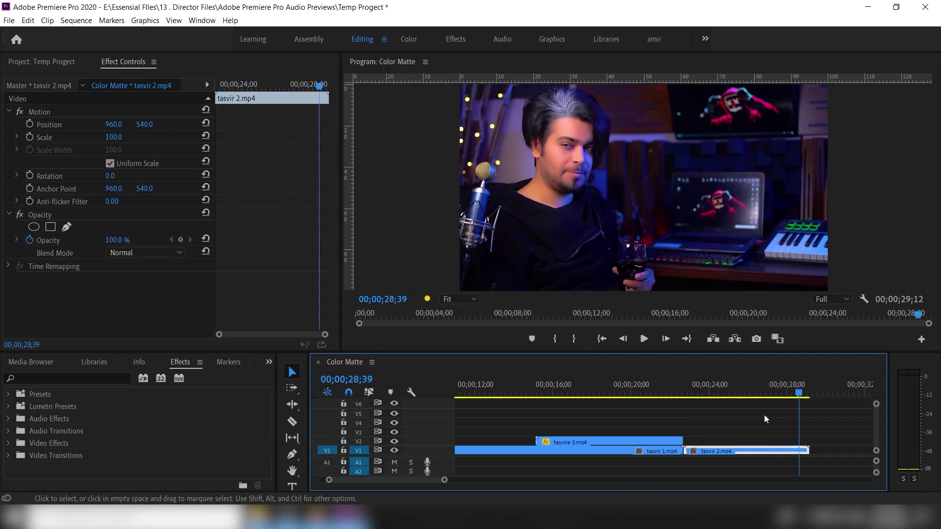
- Review the assembled sequence from the phone shot through the masked pour to the cut to tasvir 2.mp4
{"action": "key", "text": "minus"}
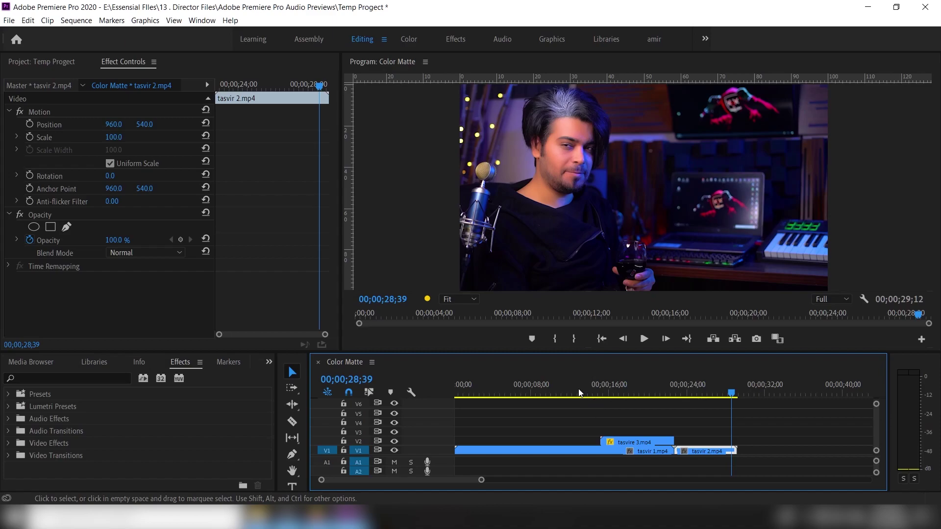
{"action": "left_click", "coordinate": [540, 395]}
{"action": "key", "text": "space"}
{"action": "left_click_drag", "start_coordinate": [504, 396], "coordinate": [628, 400]}
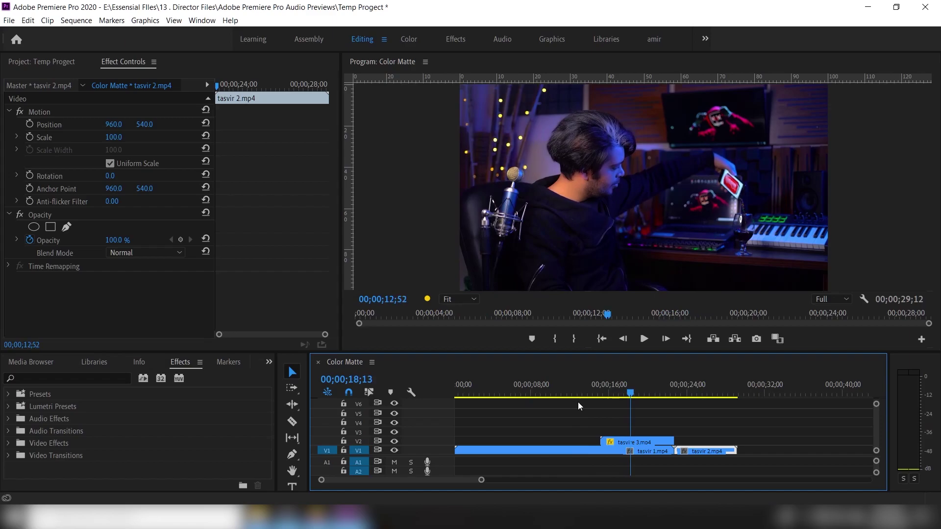
{"action": "left_click", "coordinate": [596, 398]}
{"action": "left_click_drag", "start_coordinate": [603, 402], "coordinate": [669, 406]}
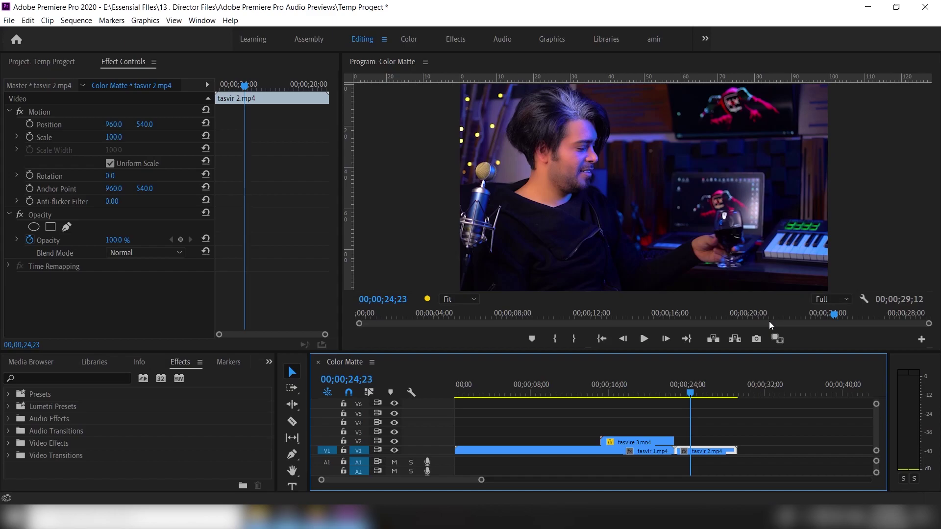
{"action": "left_click", "coordinate": [727, 400]}
{"action": "key", "text": "space"}
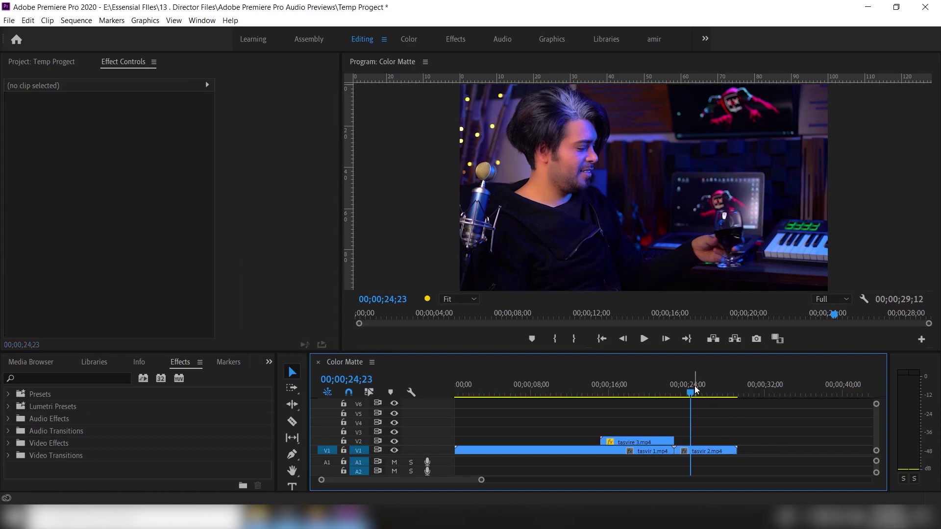
{"action": "left_click", "coordinate": [569, 394]}
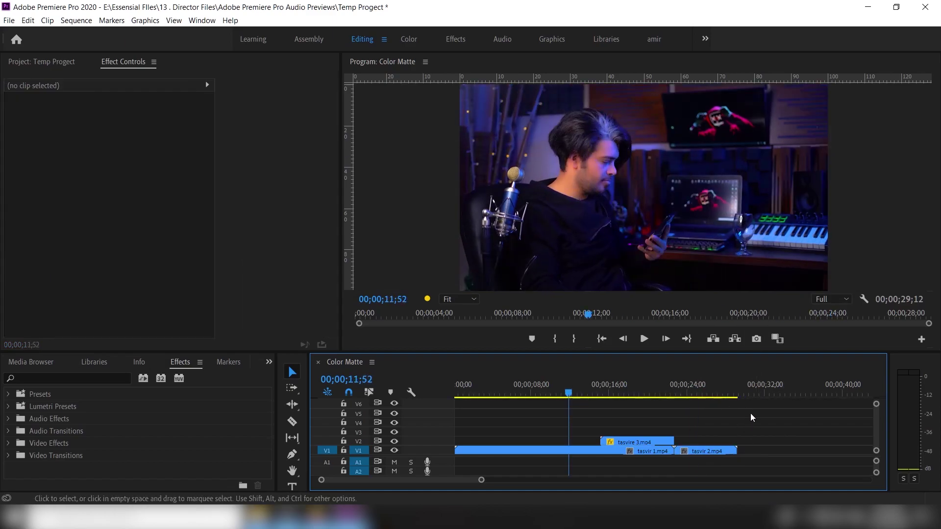
- Nest all three timeline clips into a sequence named camera
{"action": "left_click_drag", "start_coordinate": [715, 421], "coordinate": [566, 453]}
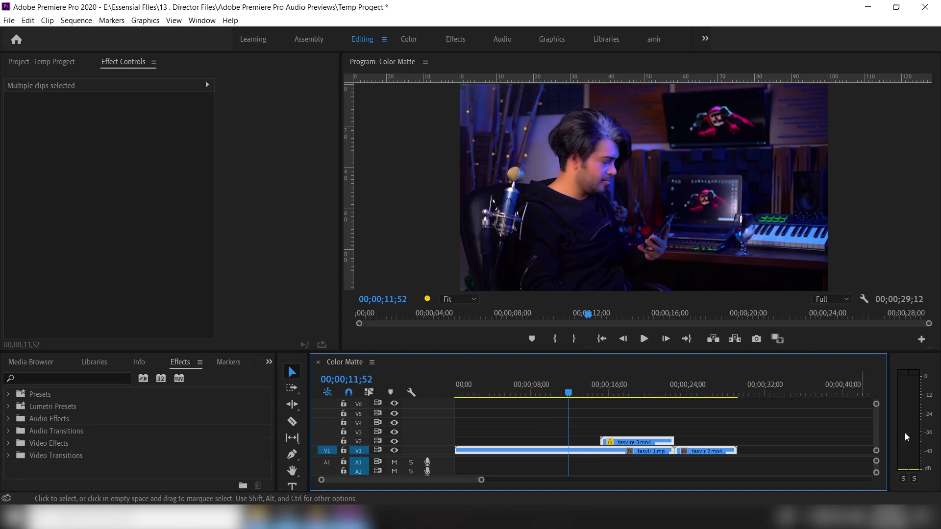
{"action": "left_click_drag", "start_coordinate": [757, 424], "coordinate": [553, 465]}
{"action": "right_click", "coordinate": [571, 454]}
{"action": "left_click", "coordinate": [595, 270]}
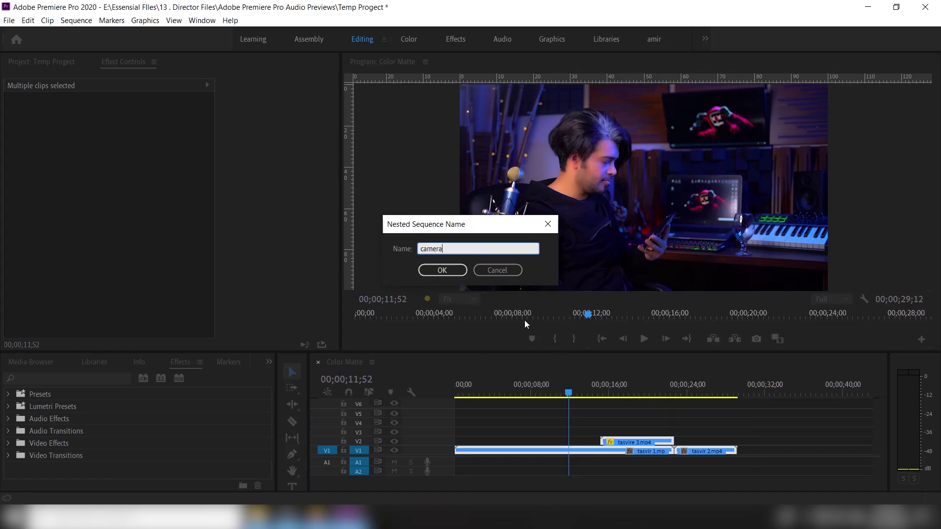
{"action": "left_click", "coordinate": [442, 270]}
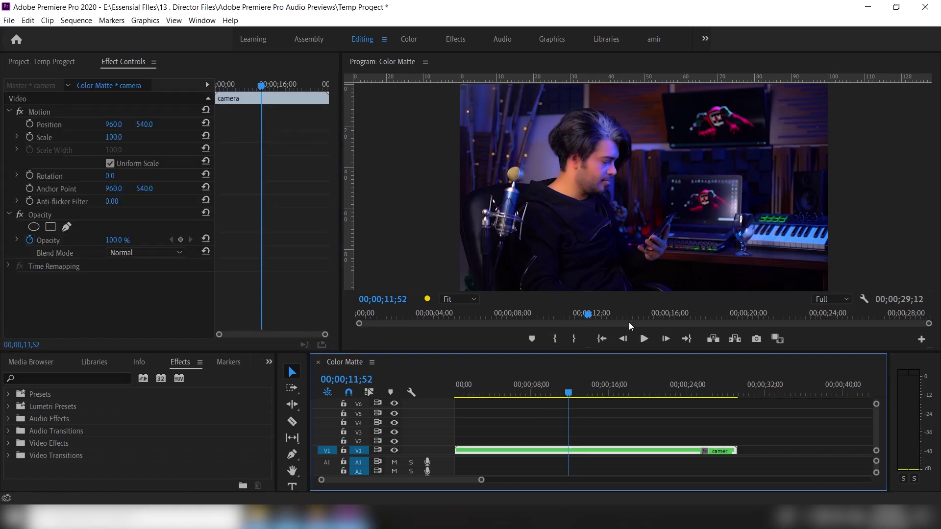
- At the start of the camera nest, set Scale to 128 and horizontal Position to 1086, and enable keyframing for both
{"action": "left_click_drag", "start_coordinate": [552, 390], "coordinate": [484, 398]}
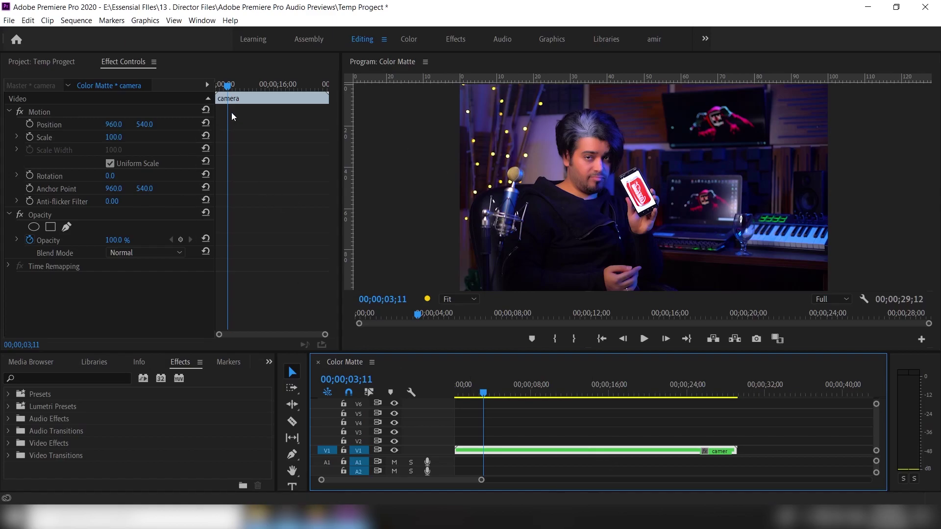
{"action": "left_click_drag", "start_coordinate": [228, 88], "coordinate": [122, 104]}
{"action": "left_click_drag", "start_coordinate": [111, 142], "coordinate": [175, 124]}
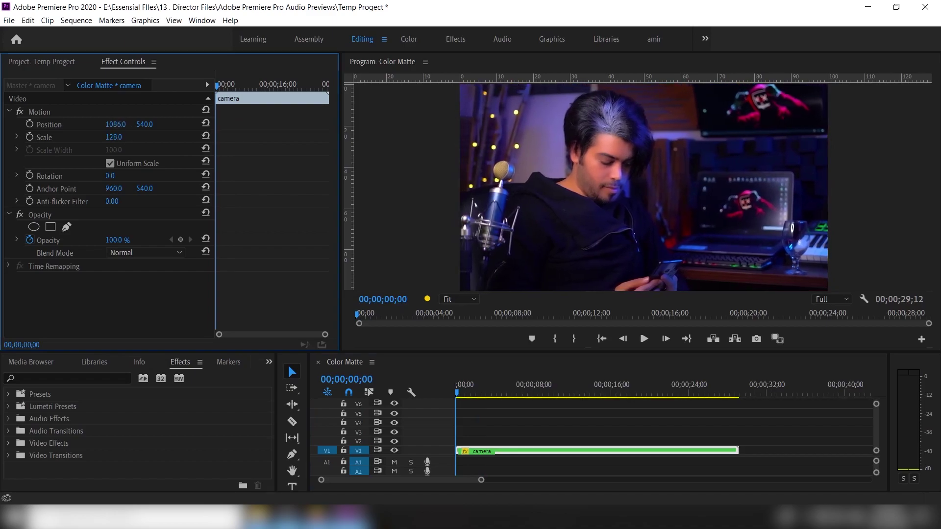
{"action": "left_click", "coordinate": [30, 137]}
{"action": "left_click", "coordinate": [29, 124]}
- Add keyframes at 00;00;08;10 that reset the camera nest's Scale and Position to their defaults
{"action": "left_click_drag", "start_coordinate": [219, 92], "coordinate": [247, 93]}
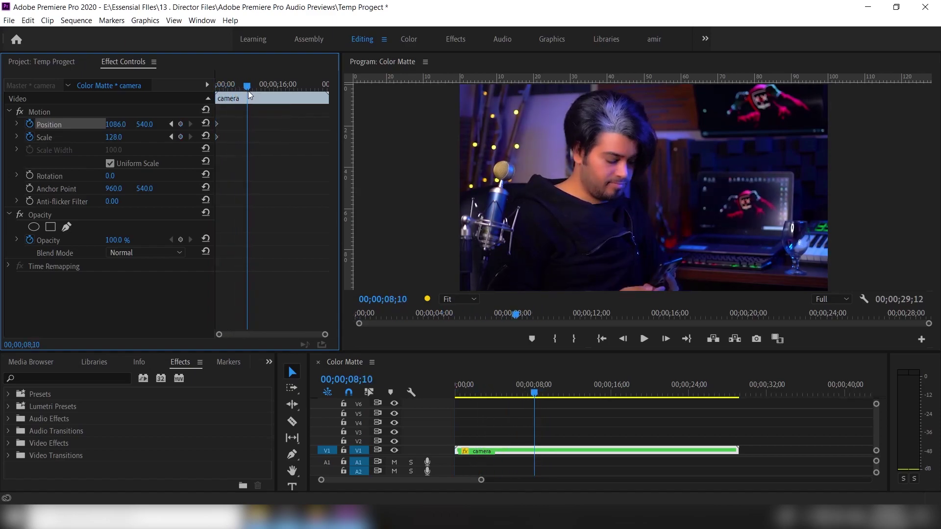
{"action": "left_click", "coordinate": [206, 136]}
{"action": "left_click", "coordinate": [206, 124]}
- Reset the camera nest's Position to 960, 540 at 00;00;05;39
{"action": "left_click_drag", "start_coordinate": [247, 91], "coordinate": [237, 88]}
{"action": "left_click", "coordinate": [539, 153]}
{"action": "left_click", "coordinate": [206, 124]}
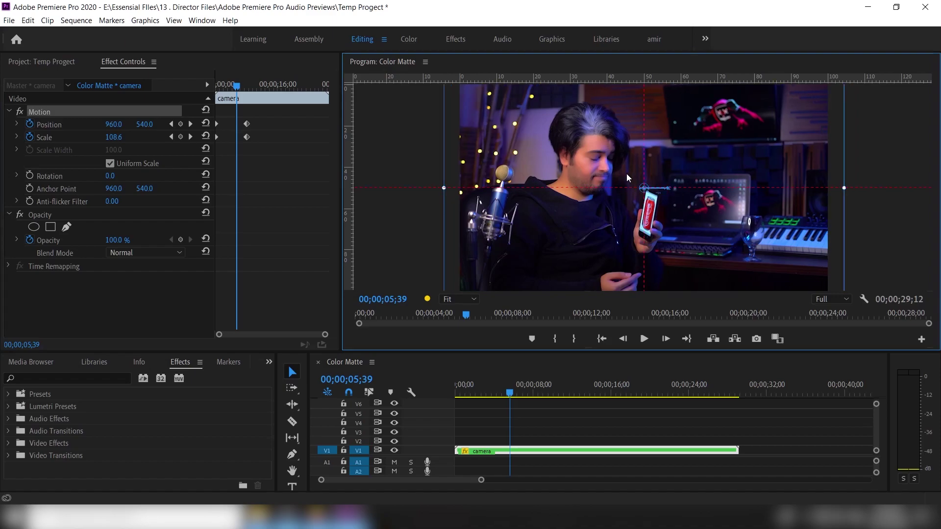
- Keyframe the camera nest's horizontal Position at 1045 at 00;00;02;59 and return to the start of the sequence
{"action": "left_click_drag", "start_coordinate": [237, 86], "coordinate": [227, 86]}
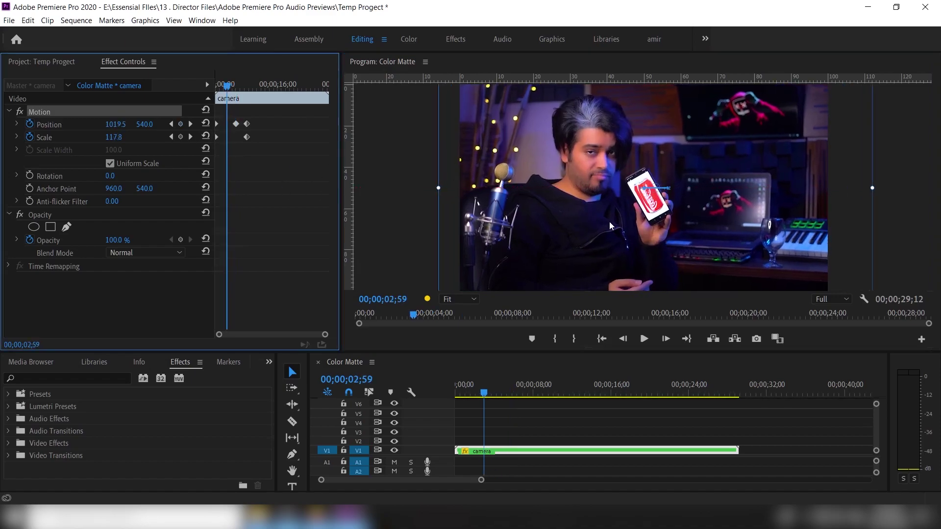
{"action": "left_click", "coordinate": [484, 386]}
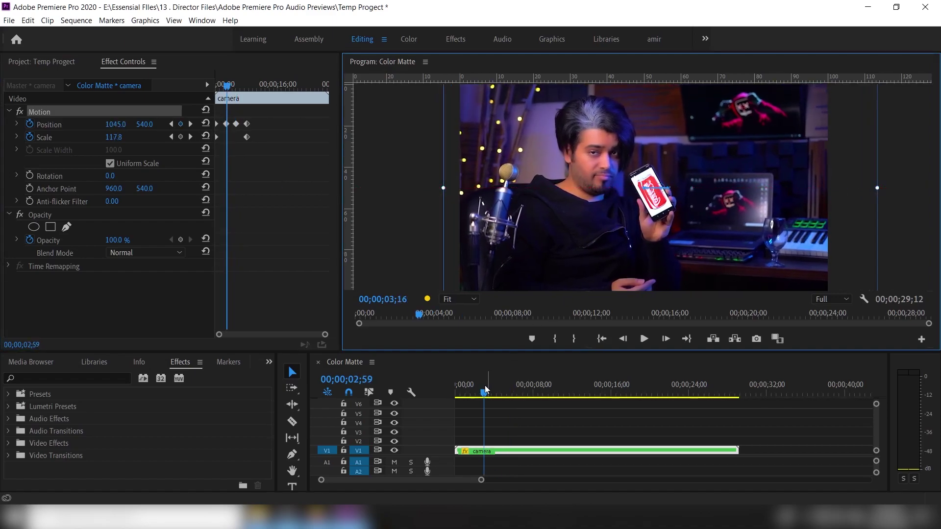
{"action": "key", "text": "Home"}
- At 00;00;15;09, add keyframes setting the camera nest's Scale to 133 and horizontal Position to 721
{"action": "left_click_drag", "start_coordinate": [484, 385], "coordinate": [602, 385]}
{"action": "left_click_drag", "start_coordinate": [112, 138], "coordinate": [96, 149]}
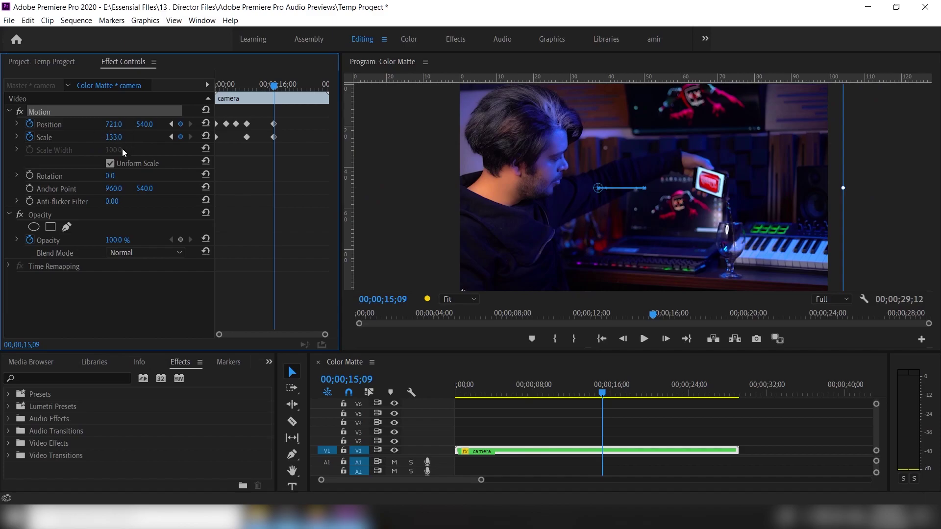
- Add keyframes at 00;00;24;50 that reset the camera nest's Scale and Position to their defaults
{"action": "left_click_drag", "start_coordinate": [652, 314], "coordinate": [695, 410]}
{"action": "left_click", "coordinate": [205, 137]}
{"action": "left_click", "coordinate": [205, 124]}
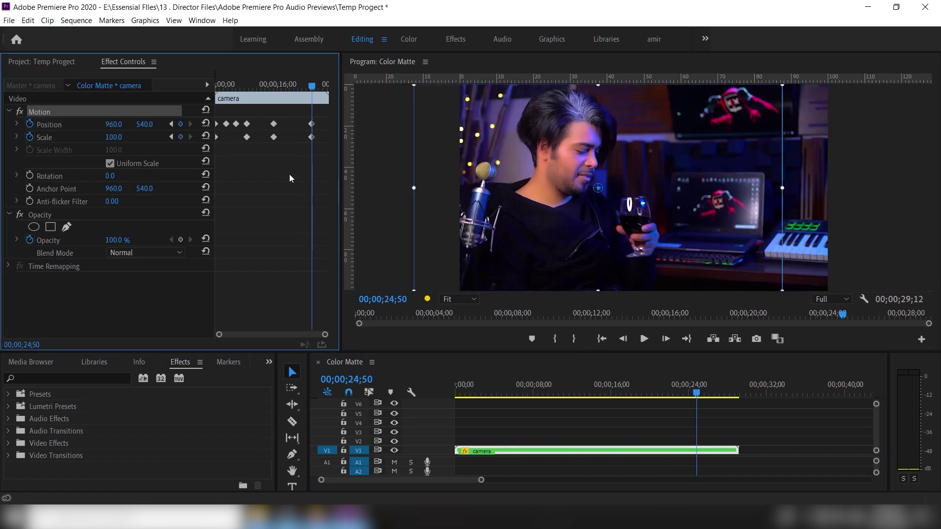
- Play back the animated camera move, deselect the nest, and check the frame at about 00;00;10;56
{"action": "key", "text": "space"}
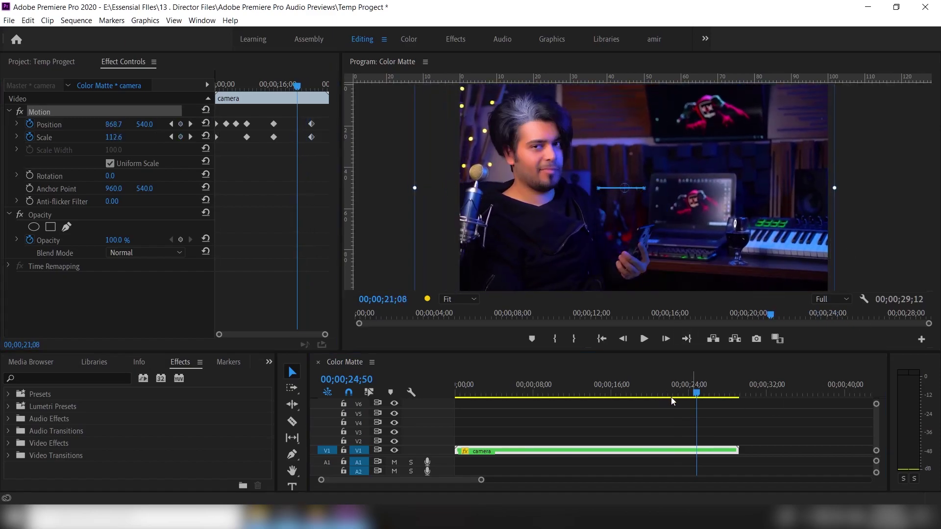
{"action": "left_click", "coordinate": [730, 402]}
{"action": "left_click", "coordinate": [562, 408]}
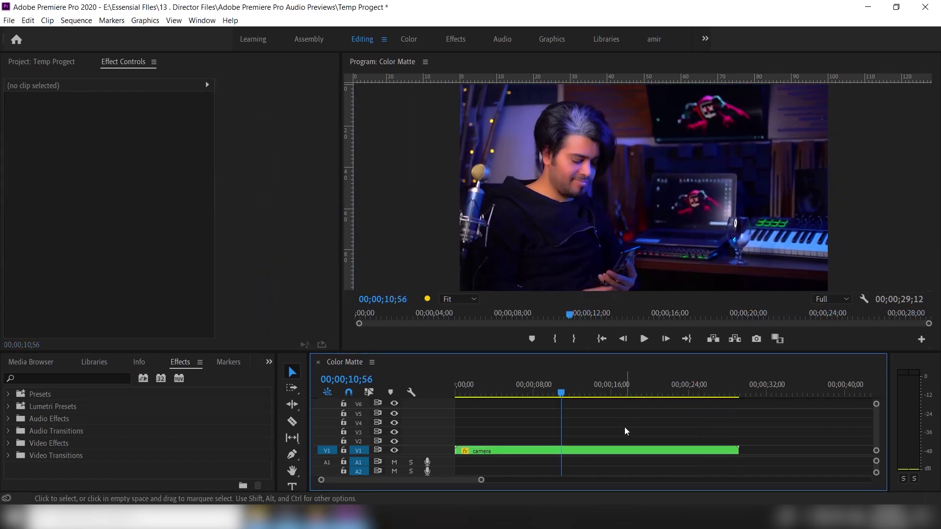